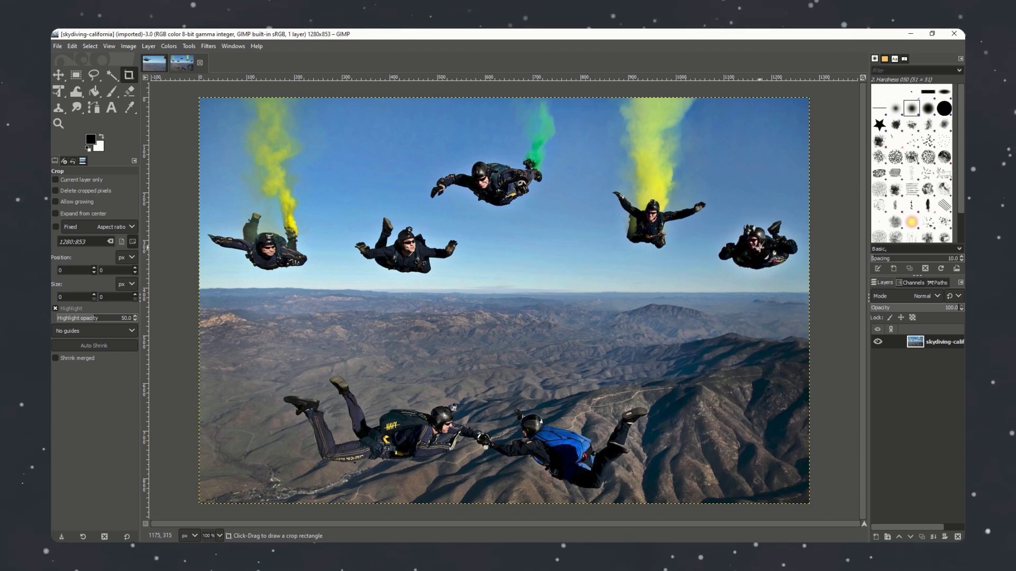
Switch to the Paths tool to outline the rightmost skydiver
left_click(95, 108)
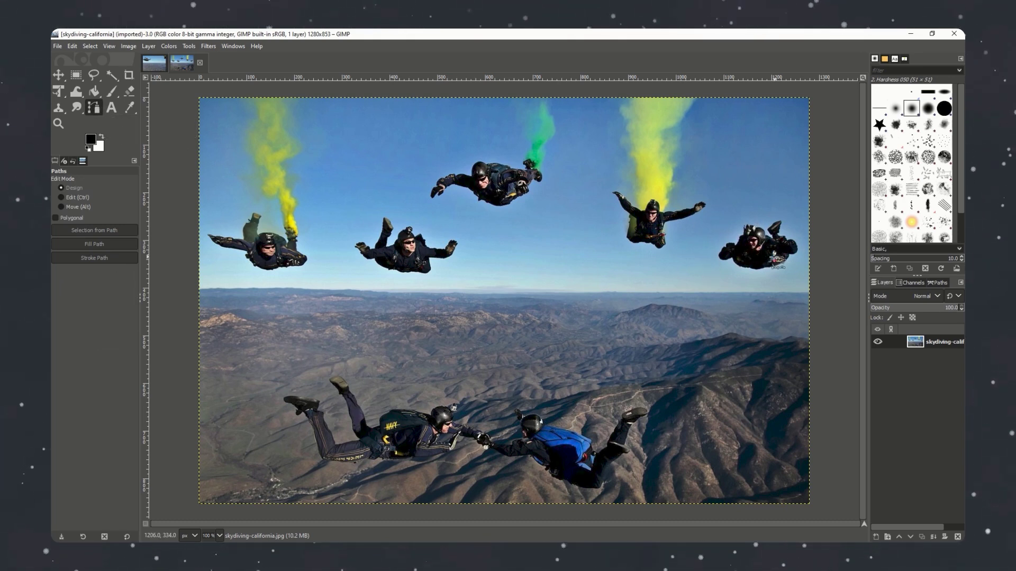
scroll(769, 269, "up", 2)
scroll(769, 268, "up", 1)
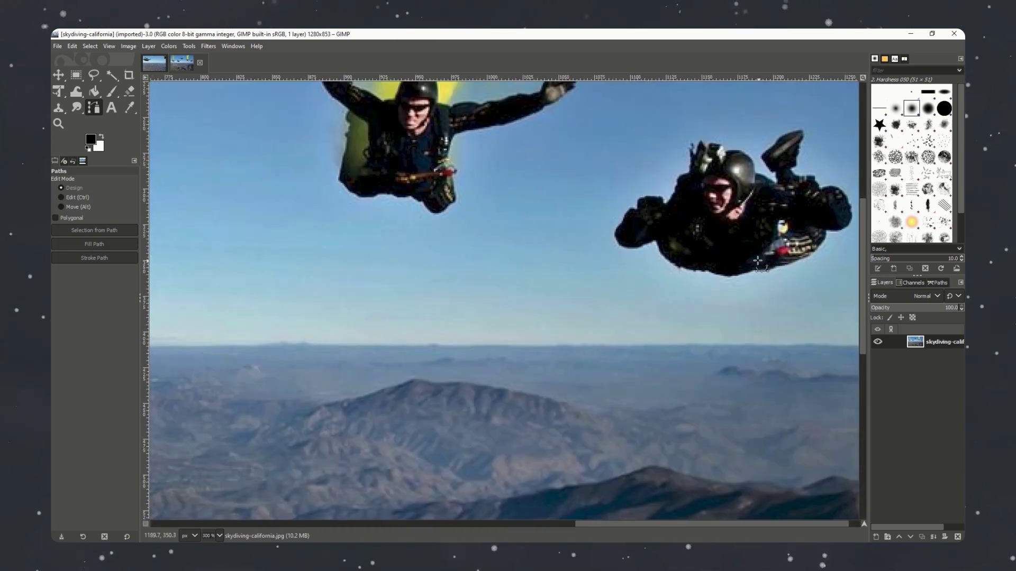
scroll(750, 255, "down", 1)
scroll(749, 256, "down", 1)
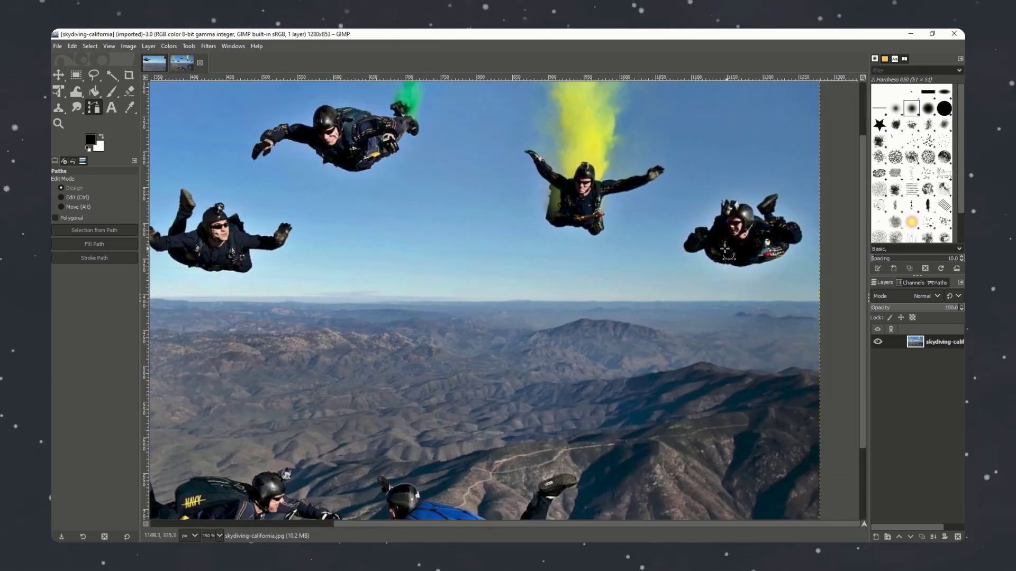
Place path points from beside the skydiver down his left side and along his underside
left_click(703, 228)
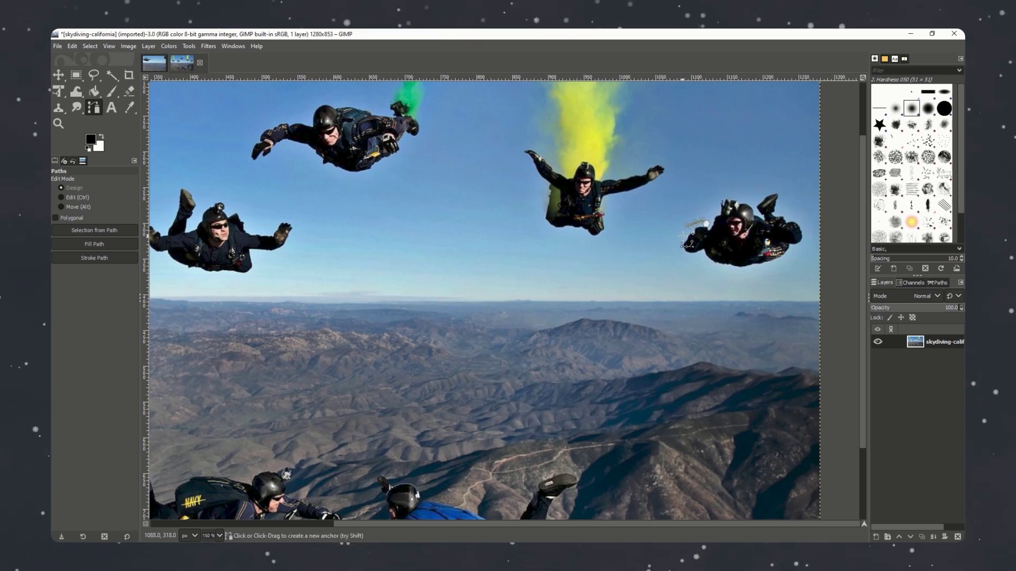
left_click(683, 235)
left_click(677, 254)
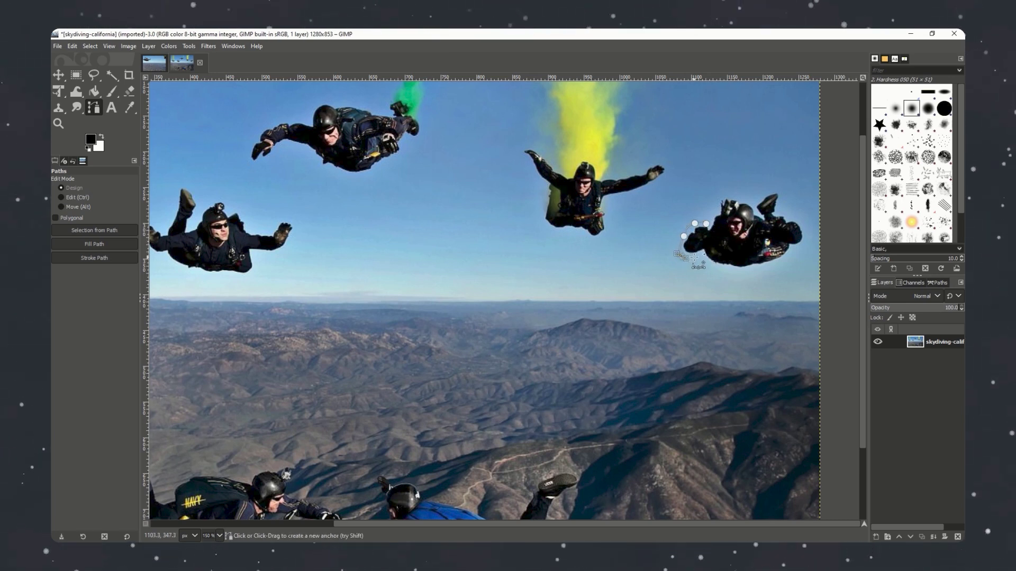
left_click(681, 256)
left_click(711, 266)
left_click(765, 270)
Continue the path up his right side, around his raised foot, and curve it over his top
left_click(785, 263)
left_click(808, 241)
left_click(805, 224)
left_click(786, 203)
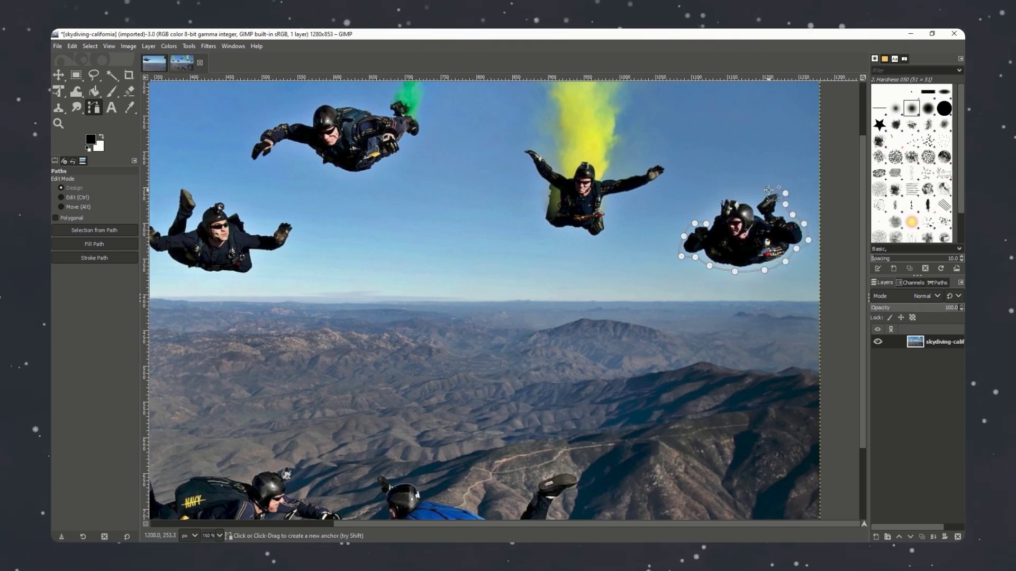
left_click(768, 190)
left_click_drag(742, 195, 730, 196)
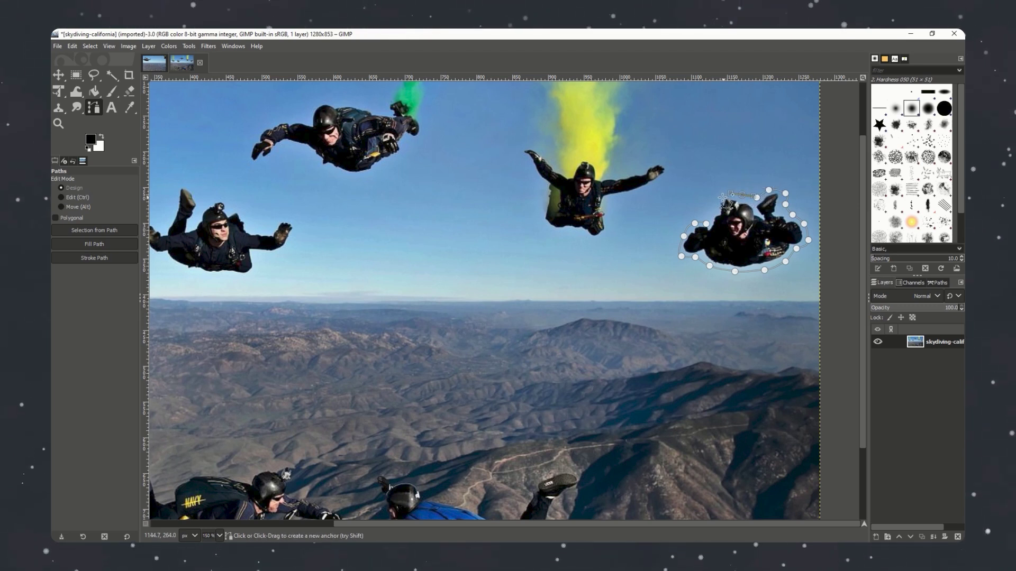
left_click(724, 202)
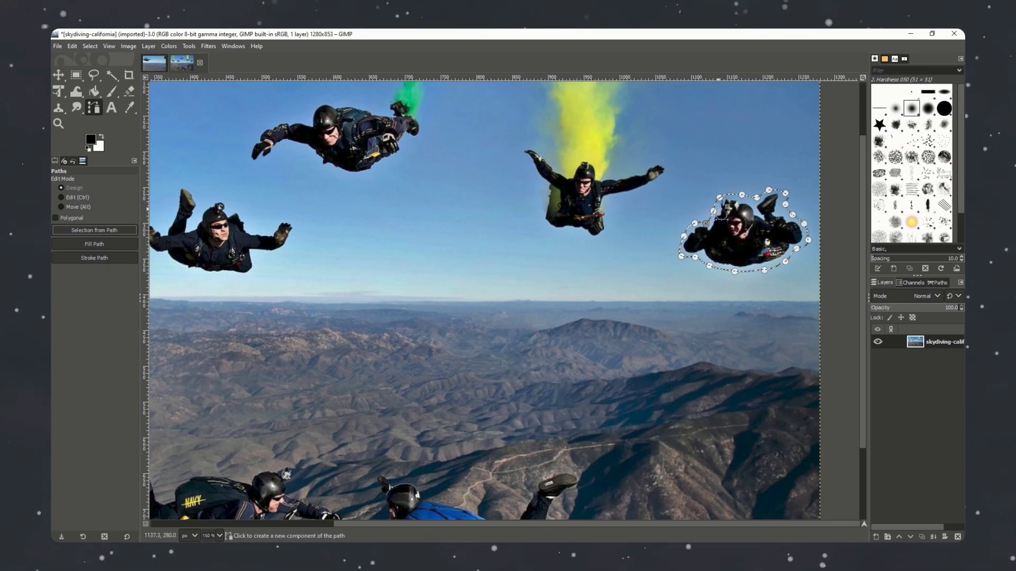
Switch to the Clone tool, adjust its opacity, and set a 27 px brush
key("c")
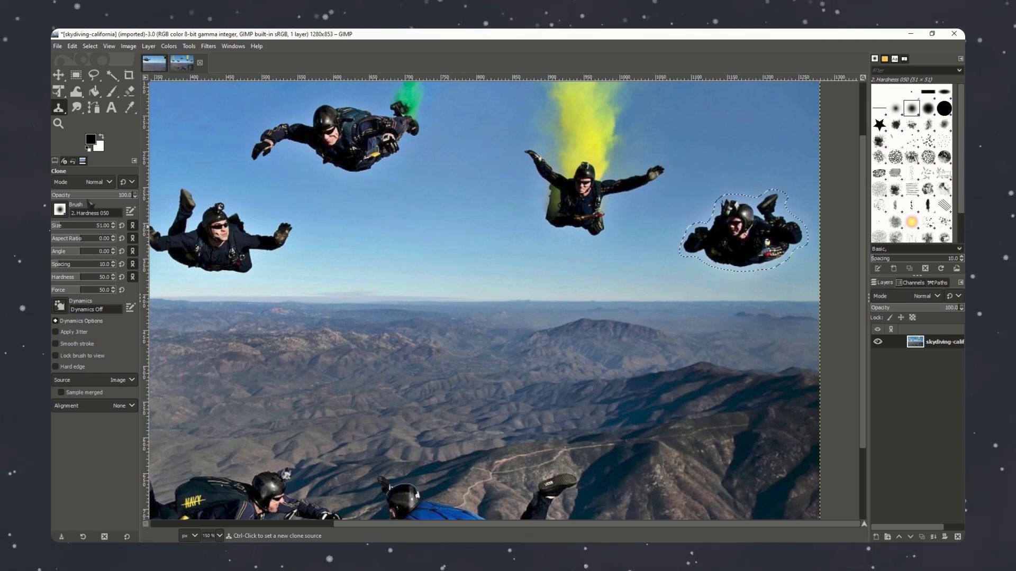
left_click(106, 196)
left_click_drag(62, 196, 123, 195)
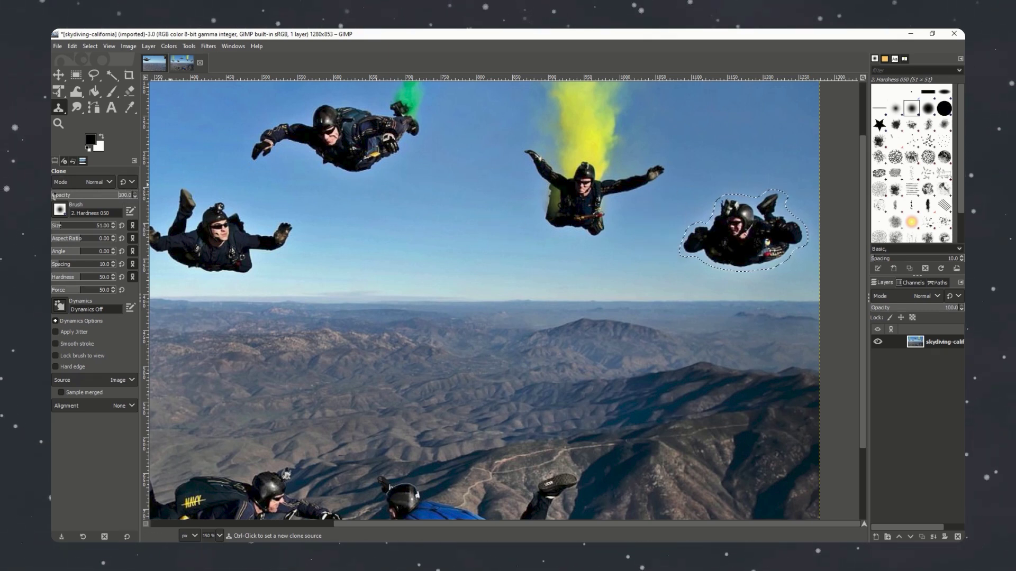
left_click_drag(59, 227, 72, 226)
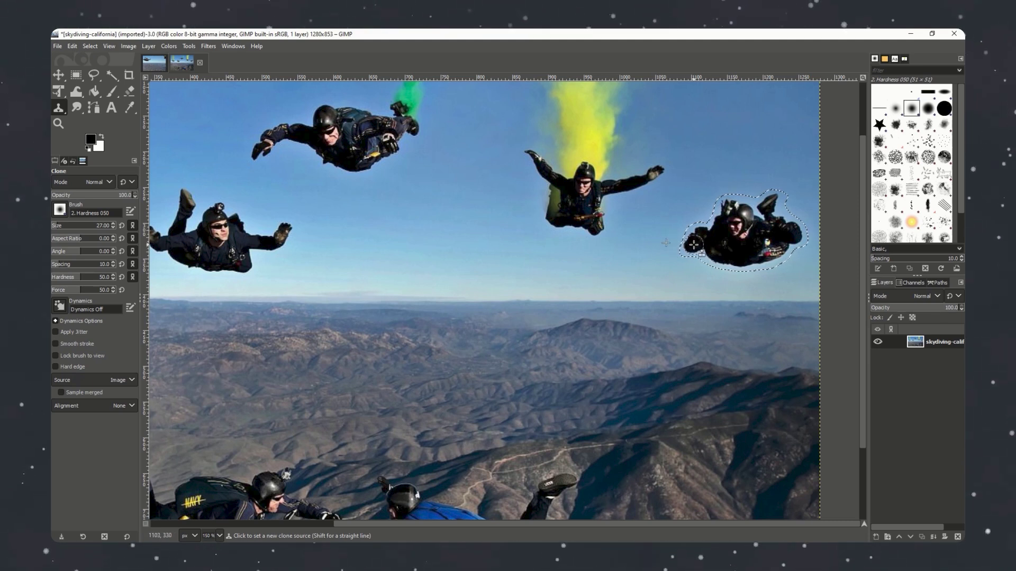
Sample sky left of the skydiver and clone it over his left and lower-left edges
left_click(665, 243, "ctrl")
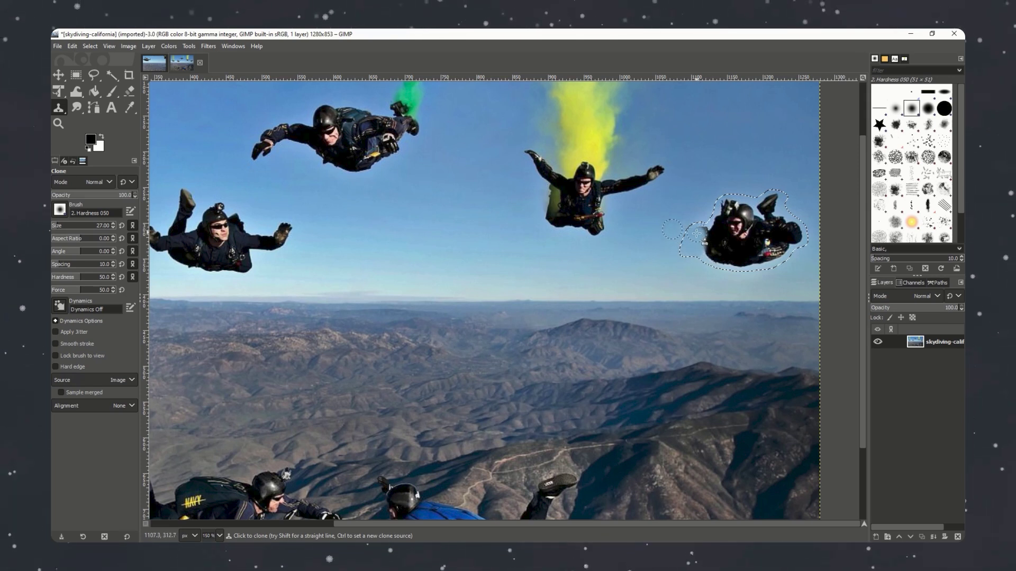
left_click_drag(697, 236, 703, 230)
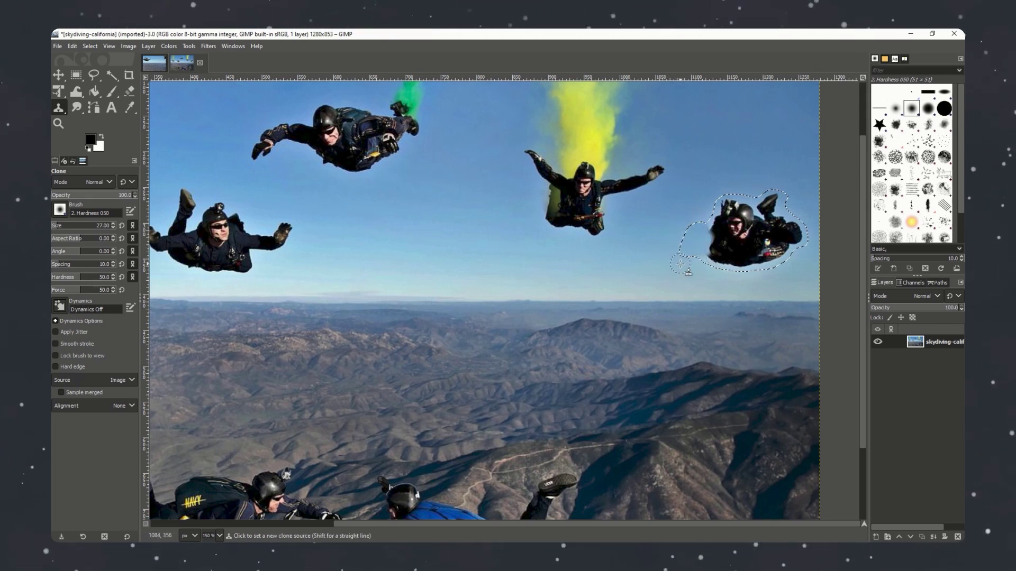
left_click(688, 269, "ctrl")
mouse_move(717, 270)
left_mouse_down()
mouse_move(720, 248)
mouse_move(719, 262)
mouse_move(787, 258)
mouse_move(718, 270)
left_mouse_up()
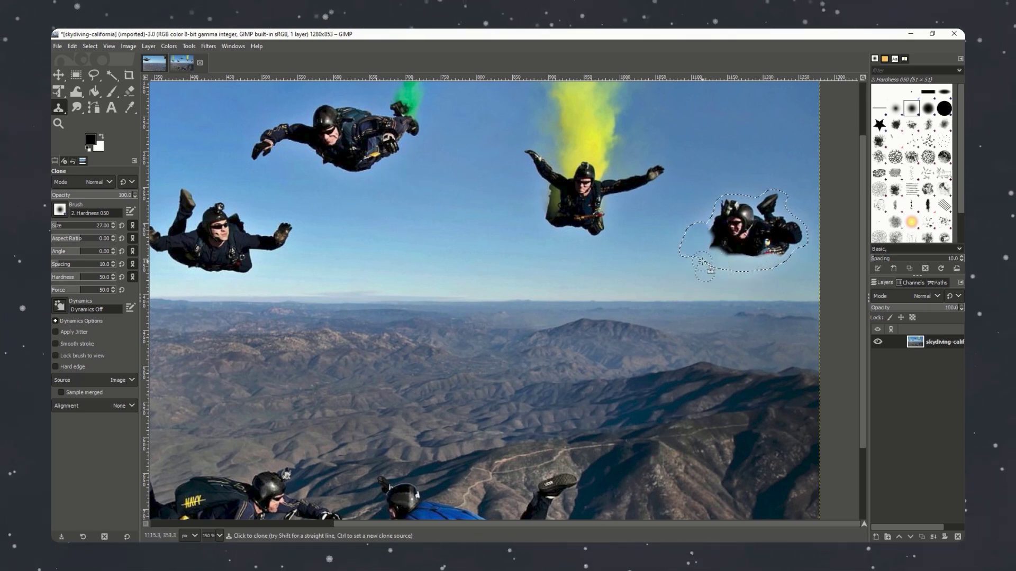
left_click_drag(699, 219, 724, 242)
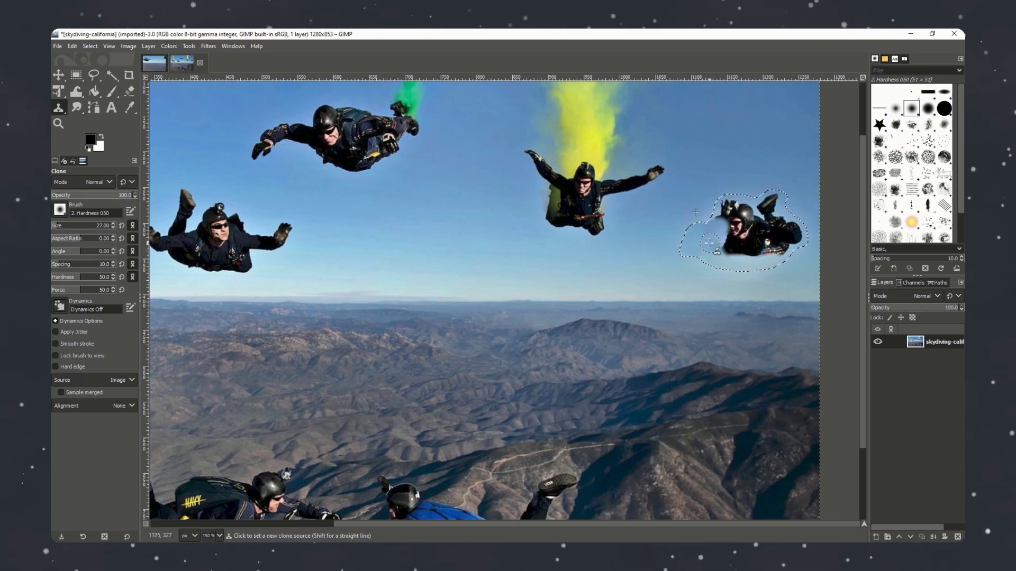
Resample nearby sky and clone it over his helmet, raised arm and body
left_click(728, 251, "ctrl")
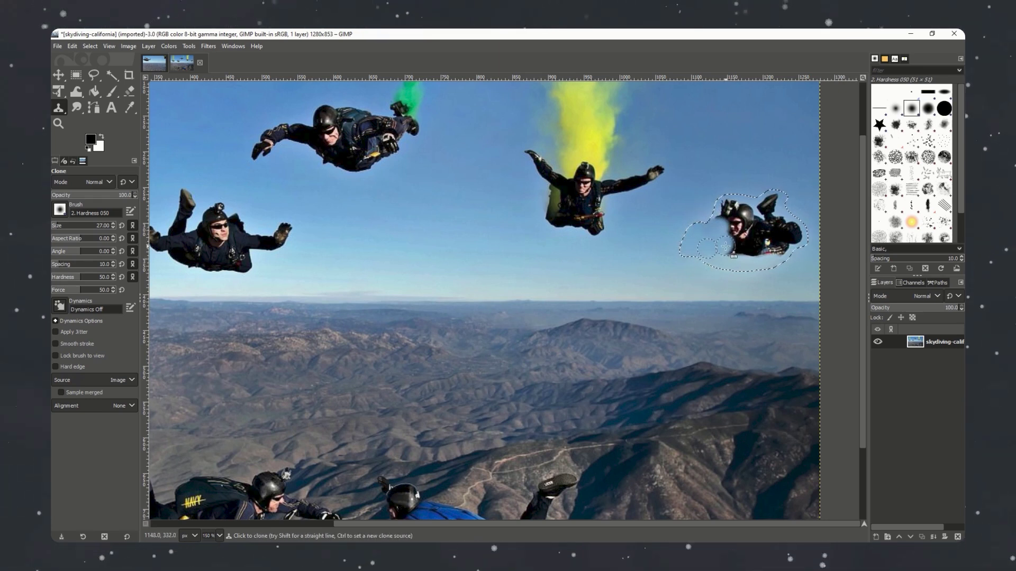
left_click_drag(707, 247, 718, 255)
left_click(718, 219, "ctrl")
left_click_drag(724, 213, 721, 222)
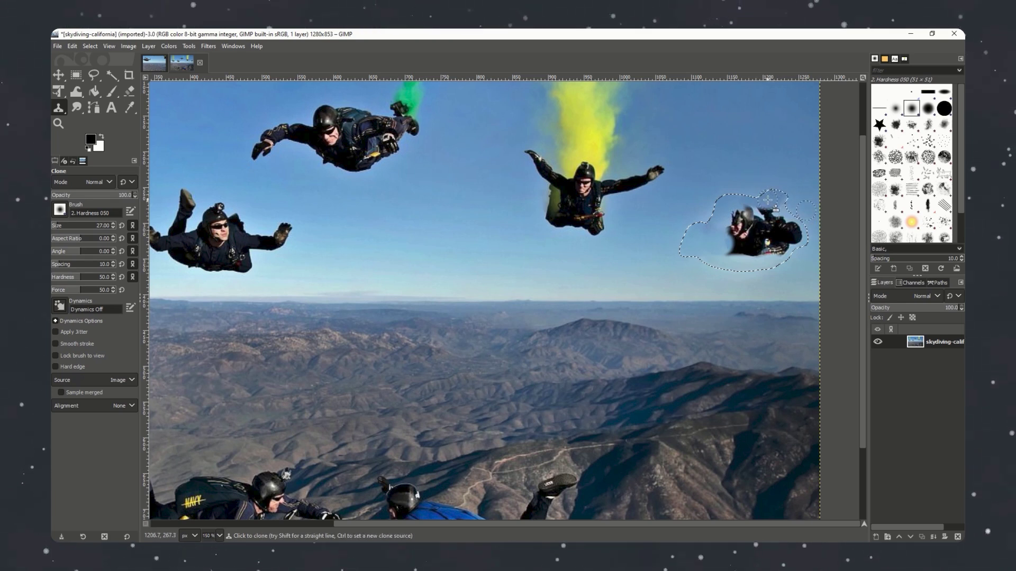
mouse_move(771, 204)
left_mouse_down()
mouse_move(787, 211)
mouse_move(805, 263)
mouse_move(781, 239)
left_mouse_up()
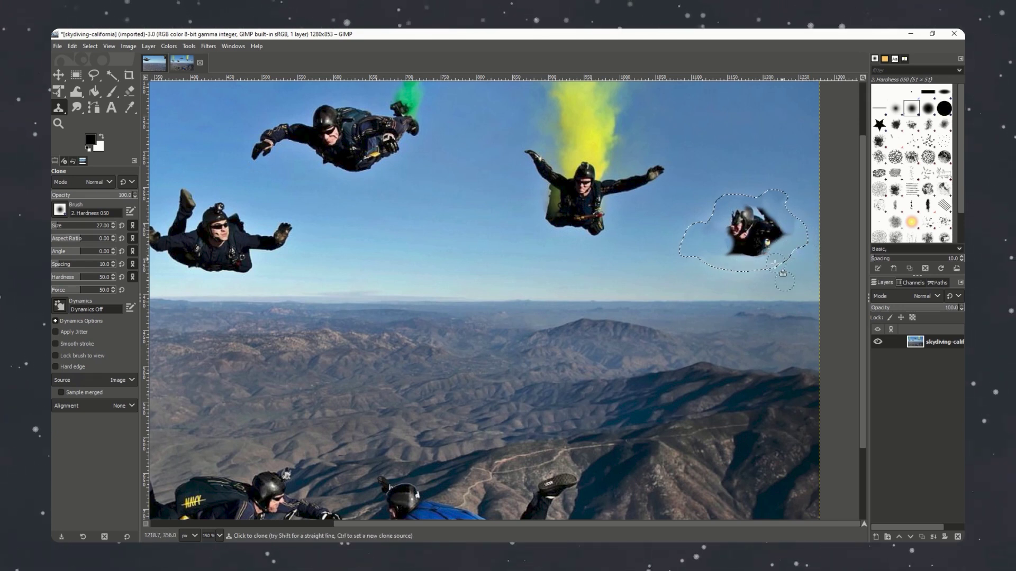
left_click(759, 249, "ctrl")
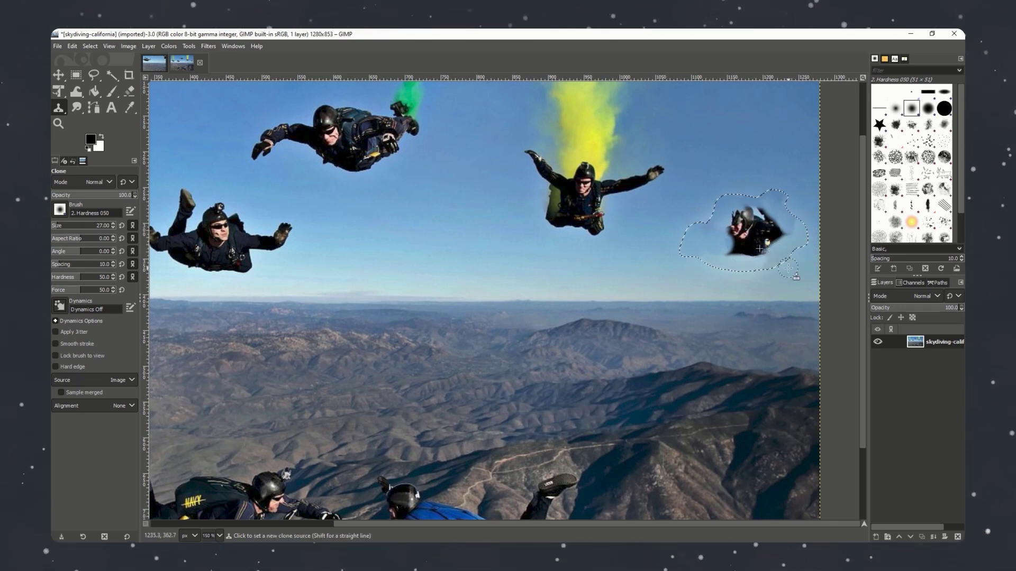
mouse_move(768, 256)
left_mouse_down()
mouse_move(730, 253)
mouse_move(774, 234)
mouse_move(755, 234)
left_mouse_up()
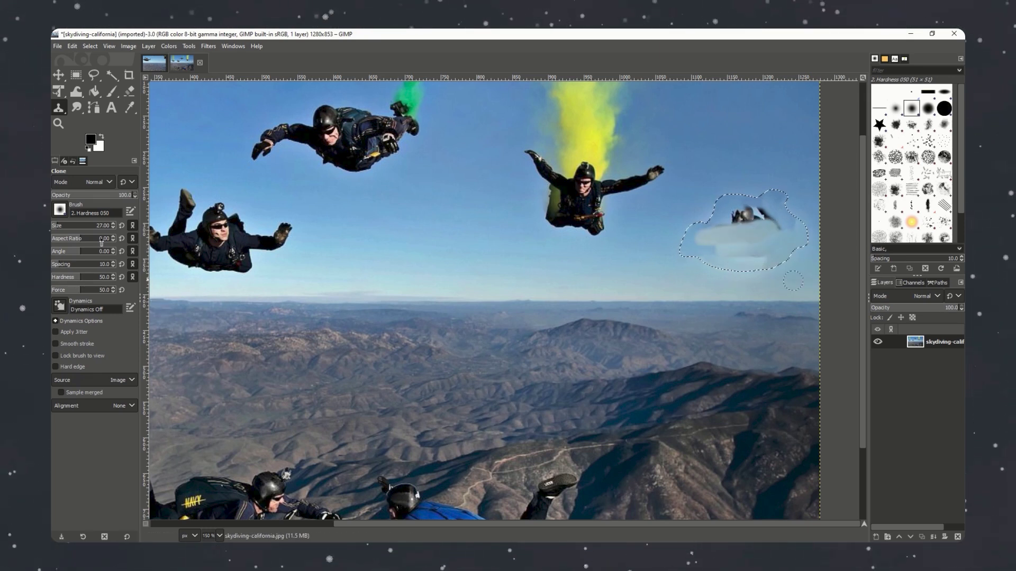
Enlarge the clone brush, paint sky over the leftover fragments, then deselect everything
left_click(69, 226)
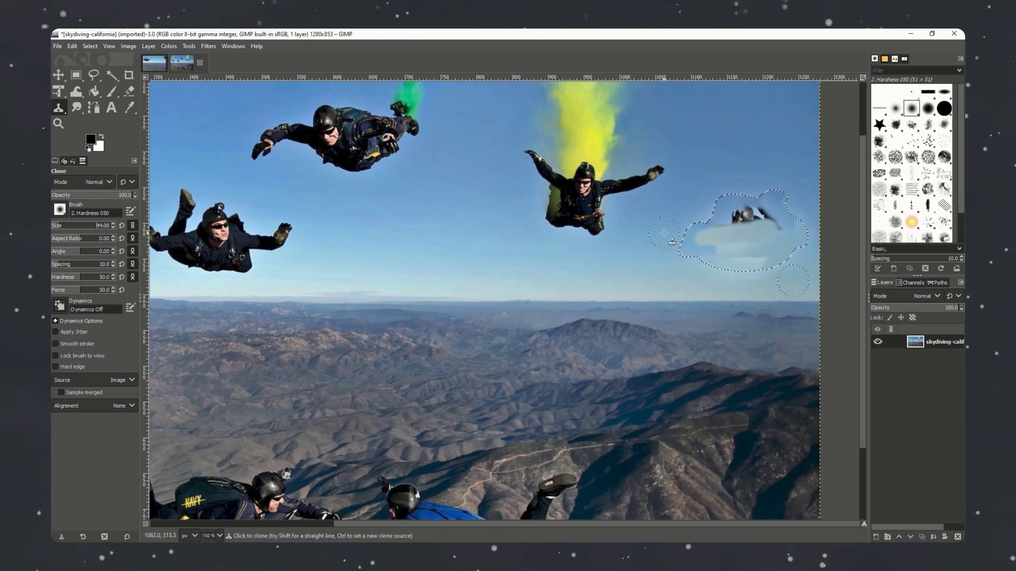
mouse_move(734, 222)
left_mouse_down()
mouse_move(764, 235)
mouse_move(749, 245)
left_mouse_up()
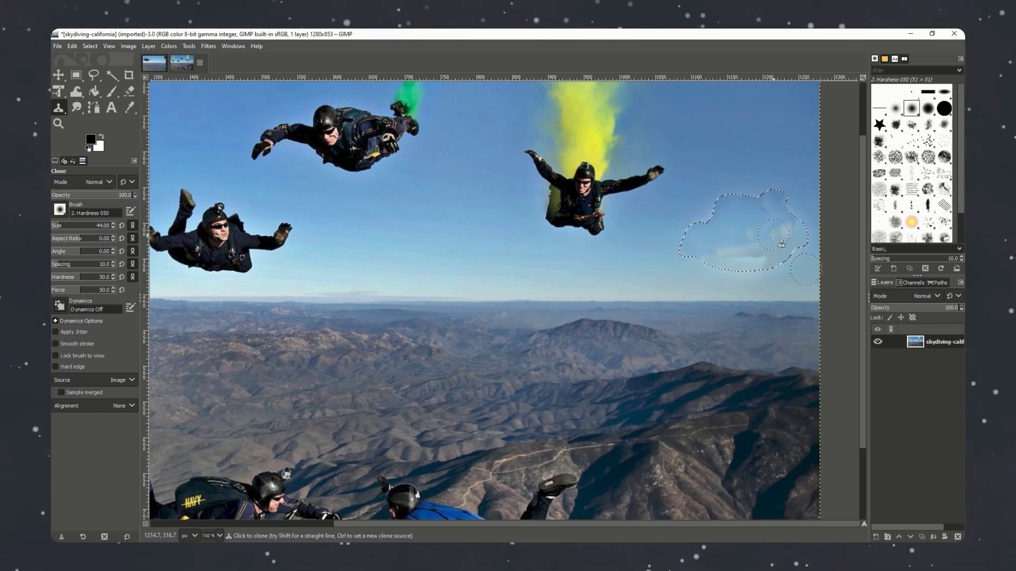
left_click_drag(785, 238, 773, 210)
left_click(802, 270, "ctrl")
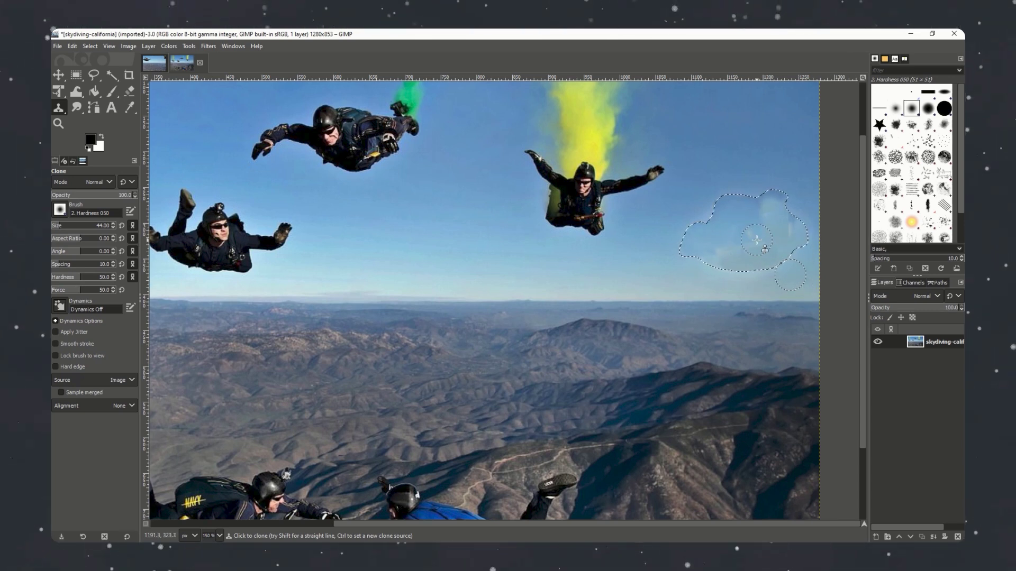
key("ctrl+shift+a")
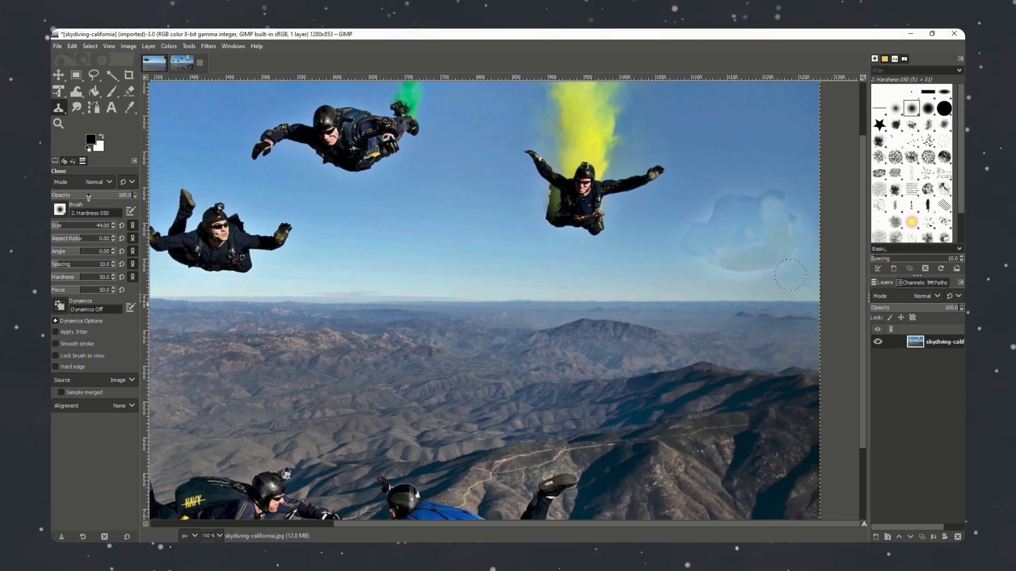
Lower the clone opacity, sample sky below the patch, and fine-tune brush size and opacity
left_click_drag(90, 197, 69, 195)
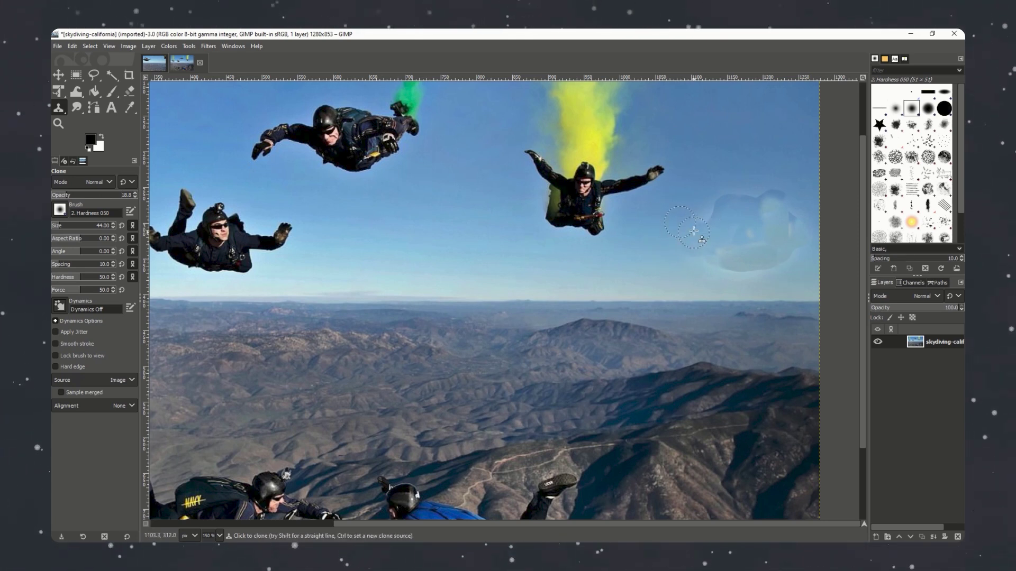
left_click(693, 279, "ctrl")
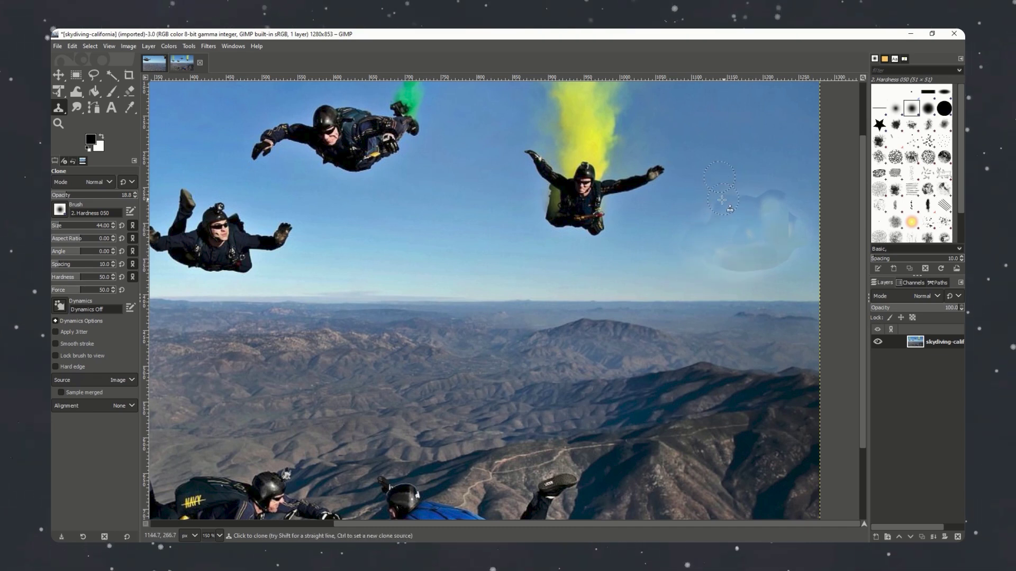
mouse_move(74, 226)
left_mouse_down()
mouse_move(58, 225)
mouse_move(67, 225)
left_mouse_up()
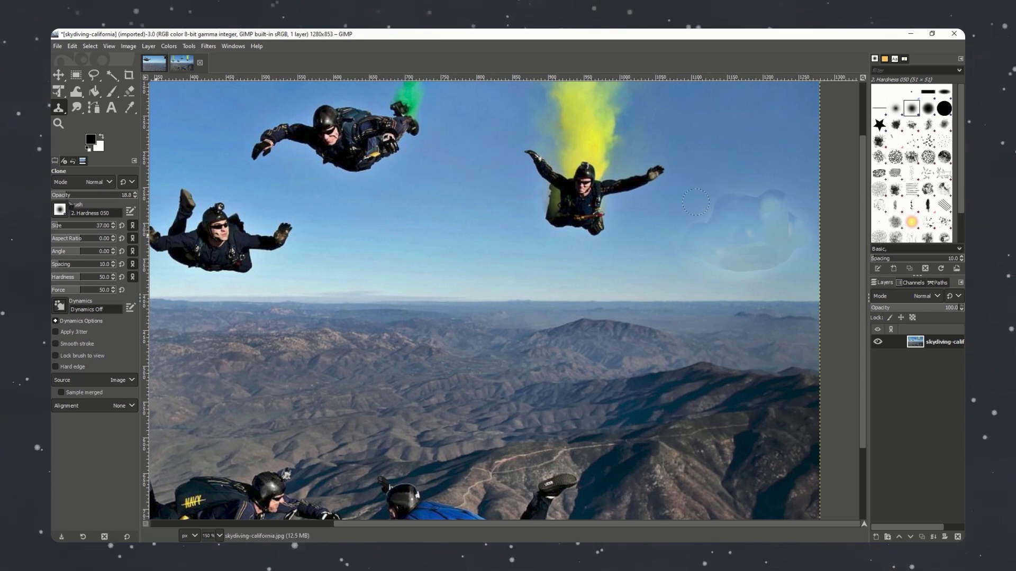
left_click_drag(64, 196, 79, 195)
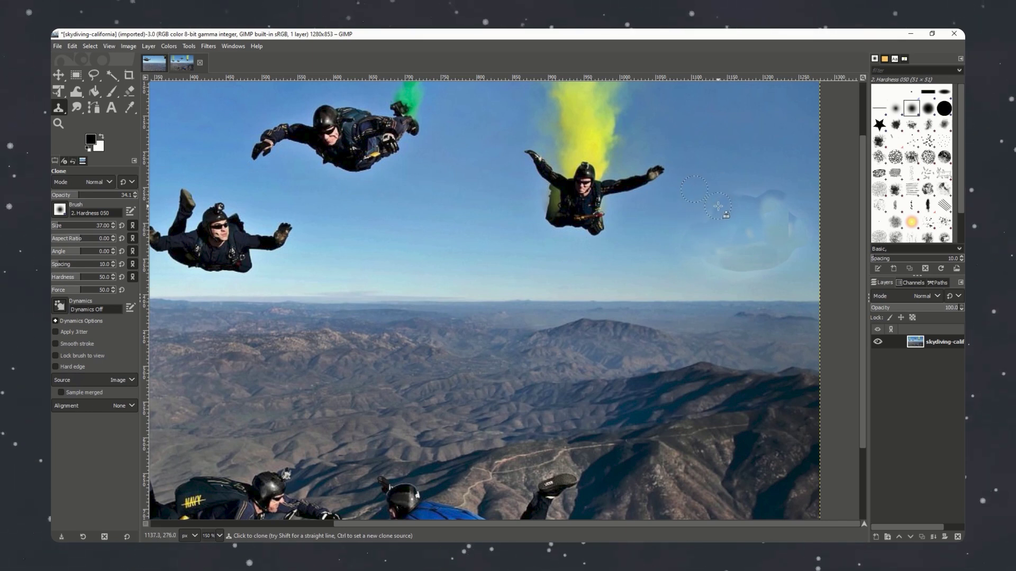
Shrink the brush, raise opacity, sample sky above, and blend the patch edges
left_click(101, 225)
type("168")
key("Return")
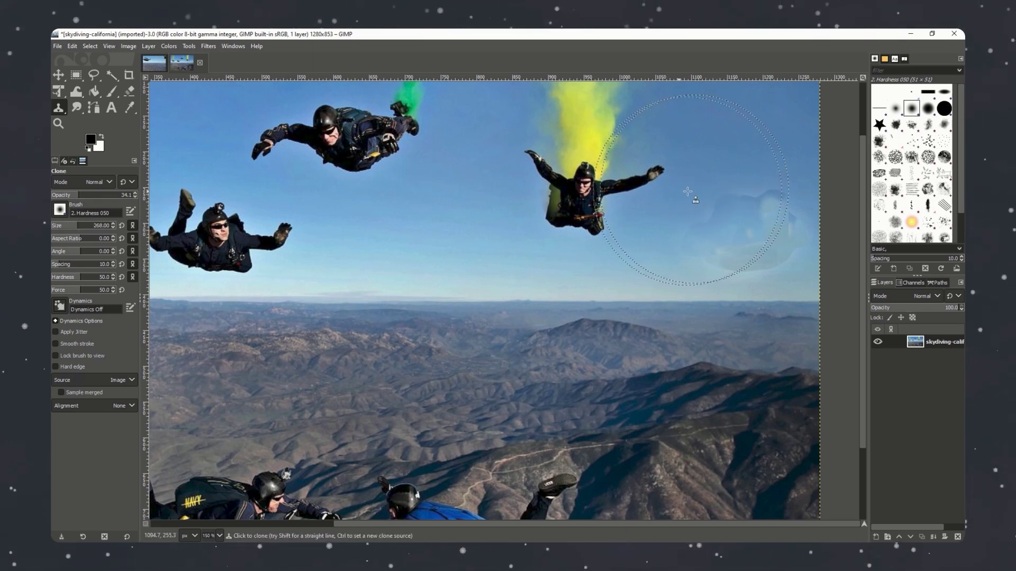
left_click(57, 226)
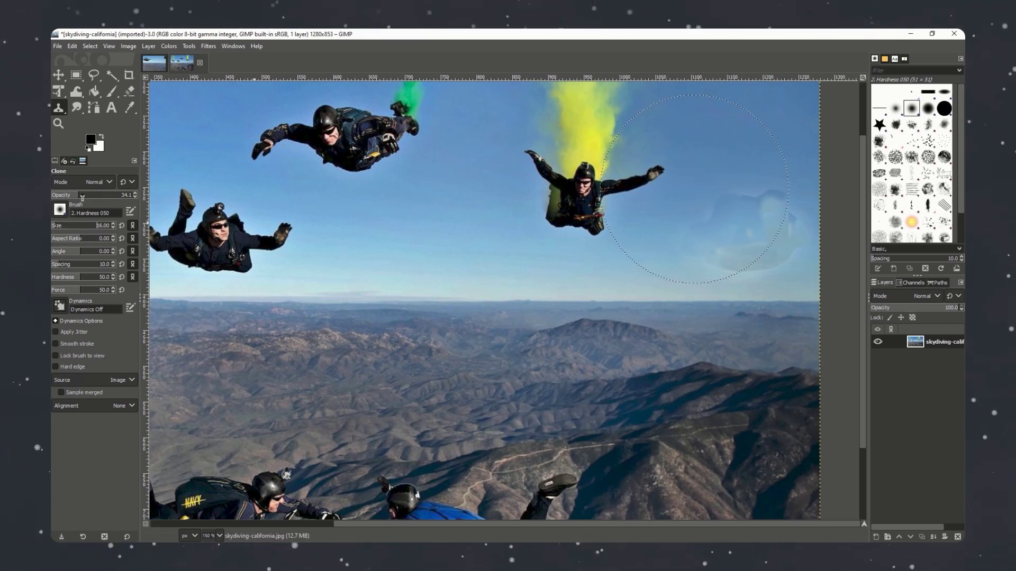
left_click_drag(82, 196, 92, 196)
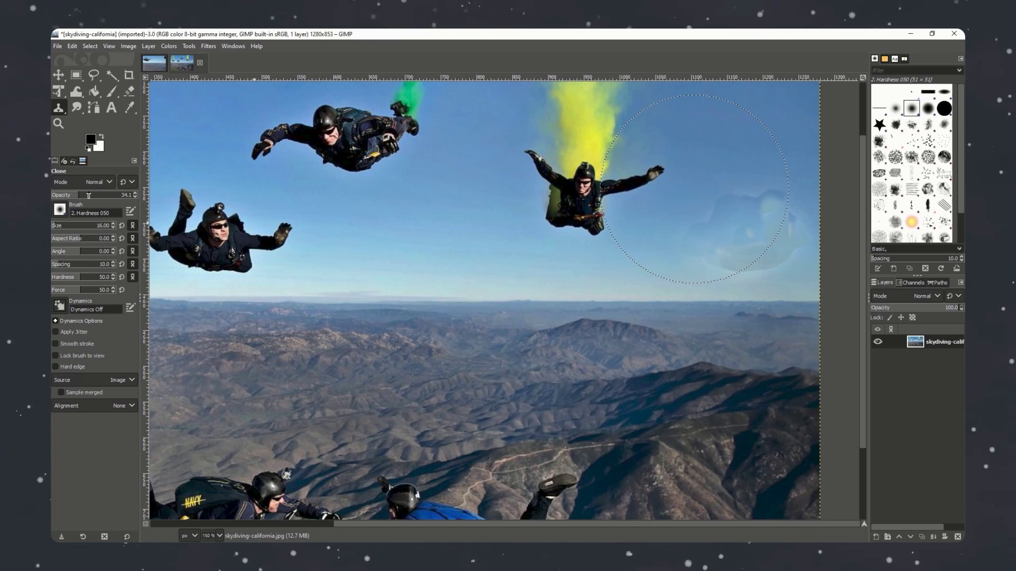
left_click(697, 204, "ctrl")
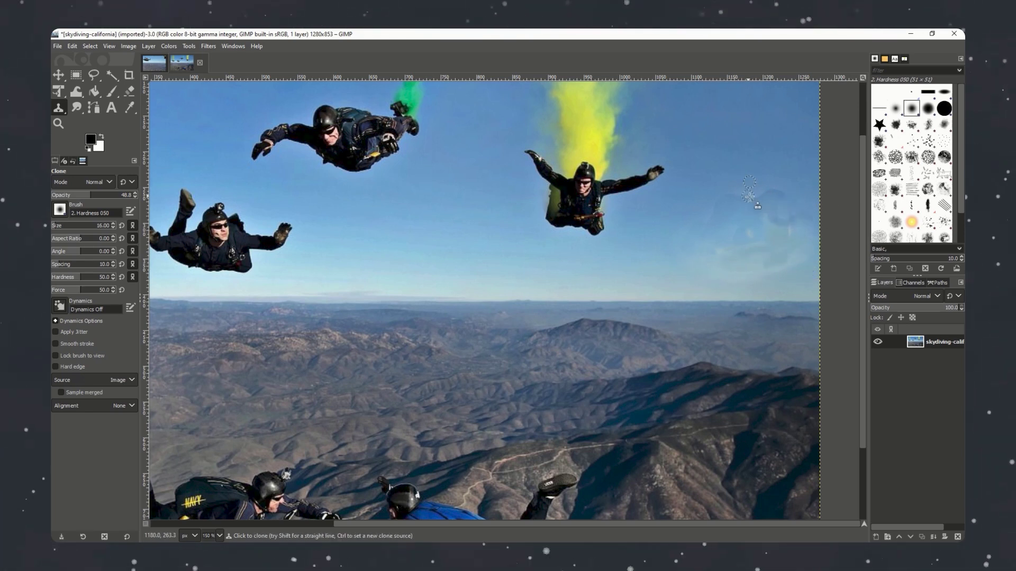
key("greater")
key("greater")
key("bracketright")
key("bracketright")
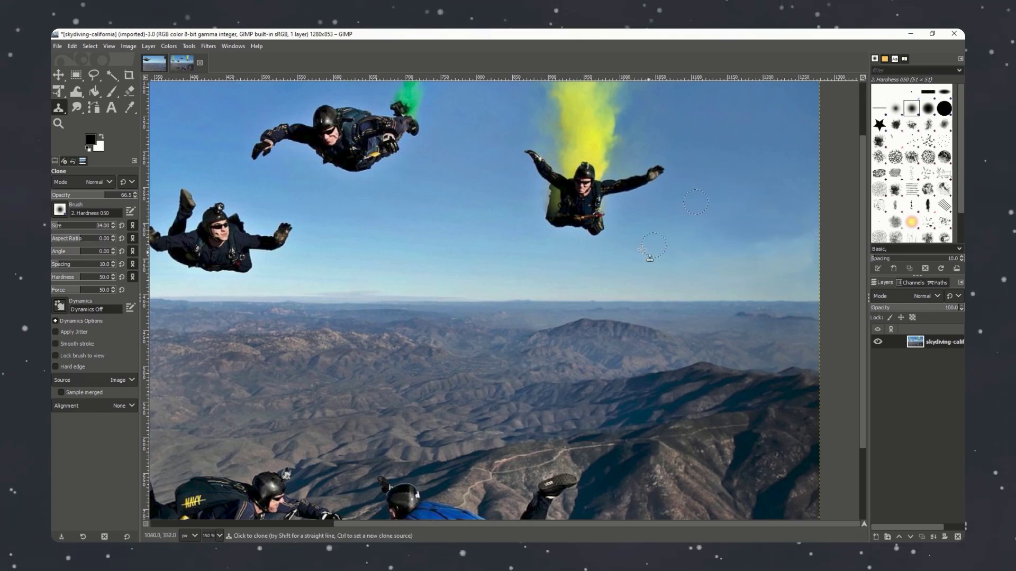
scroll(734, 246, "up", 1)
scroll(734, 247, "down", 1)
scroll(706, 279, "down", 1)
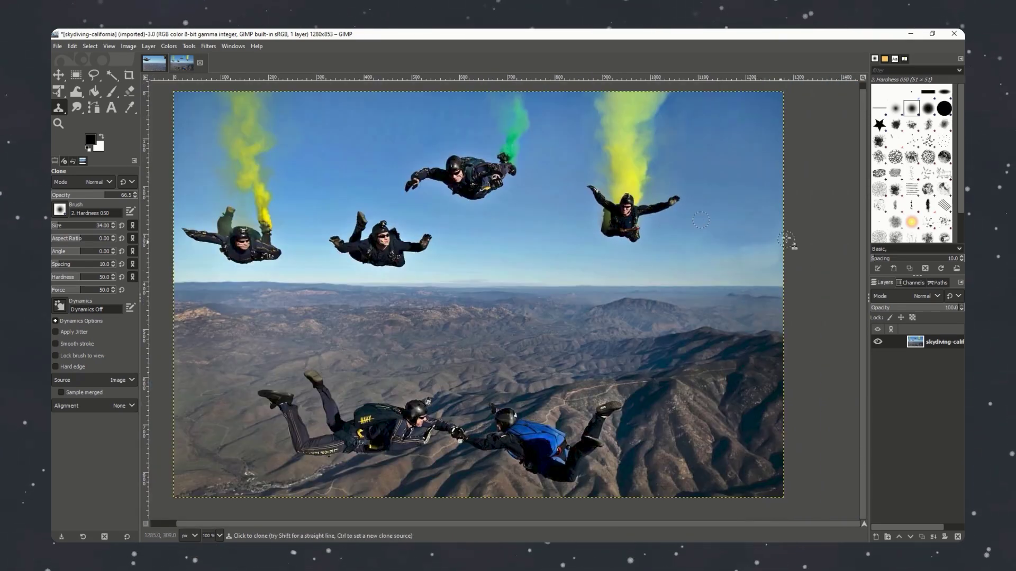